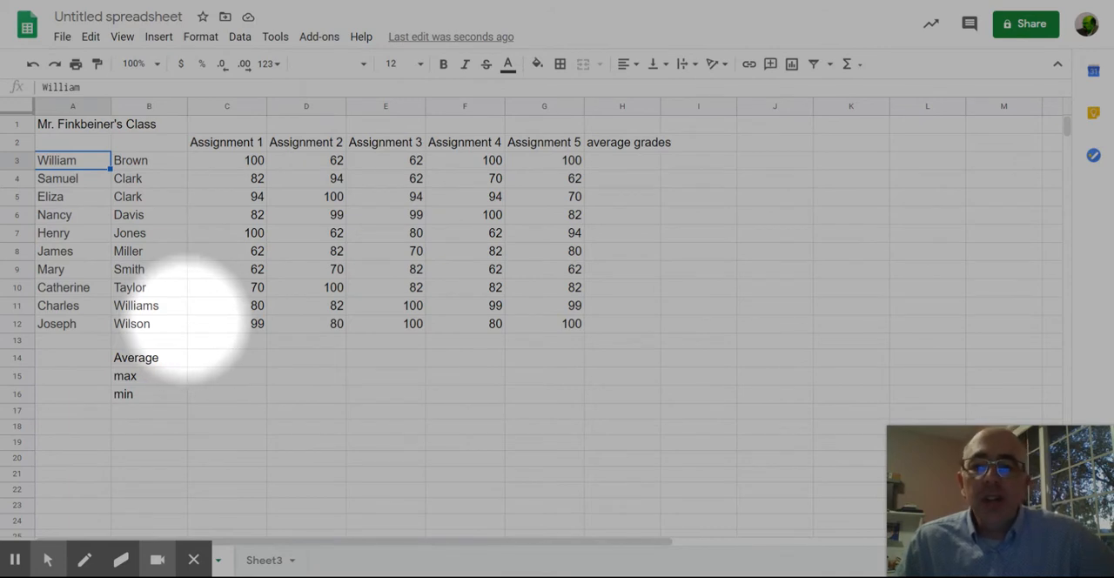
pyautogui.click(229, 360)
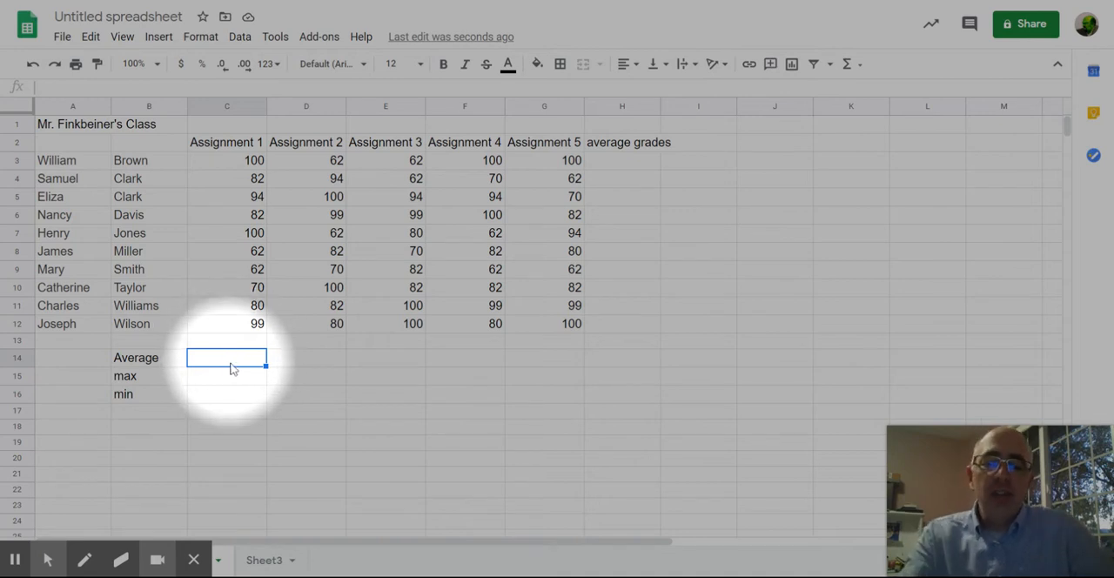
pyautogui.write('=avea')
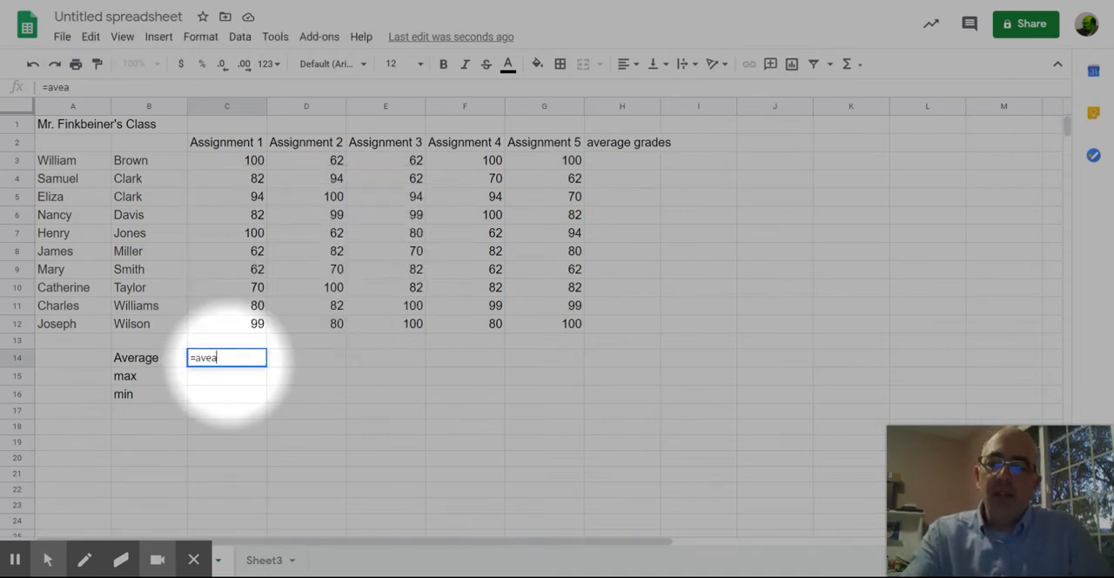
pyautogui.press('BackSpace')
pyautogui.write('rag')
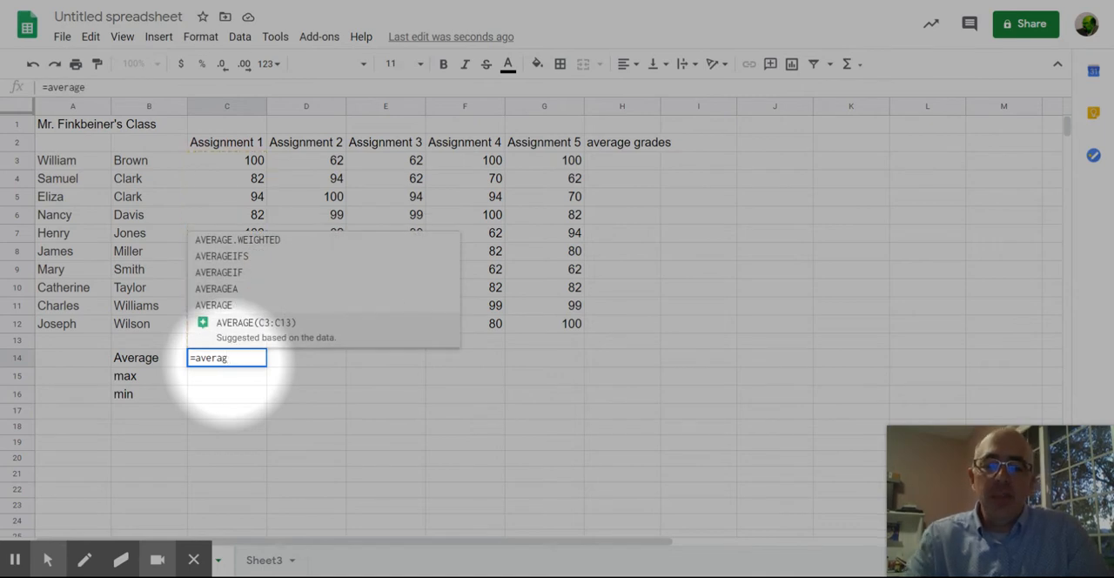
pyautogui.press('BackSpace')
pyautogui.press('BackSpace')
pyautogui.press('BackSpace')
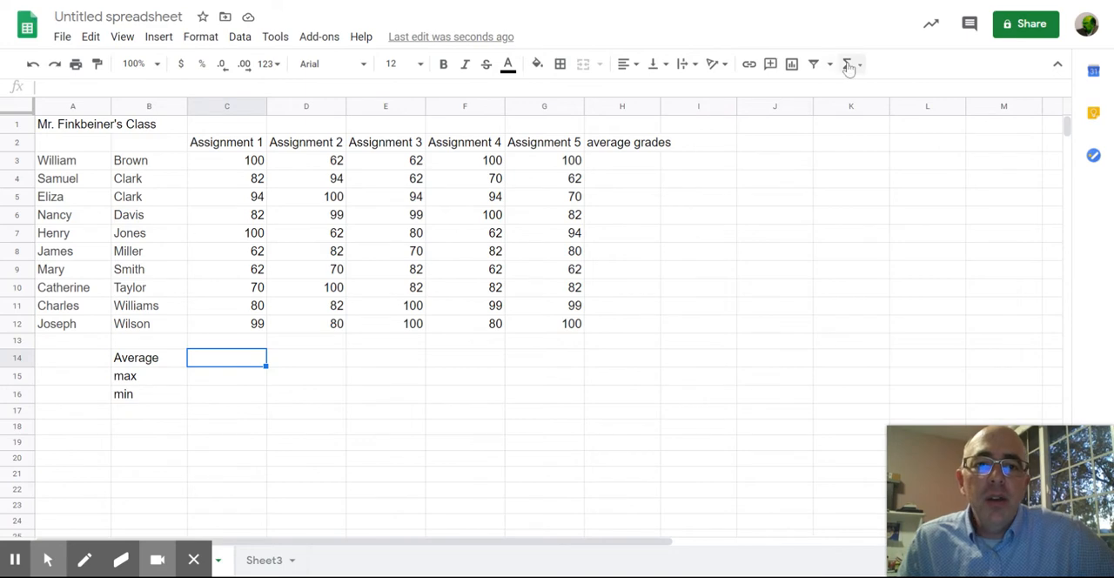
pyautogui.moveTo(48, 558)
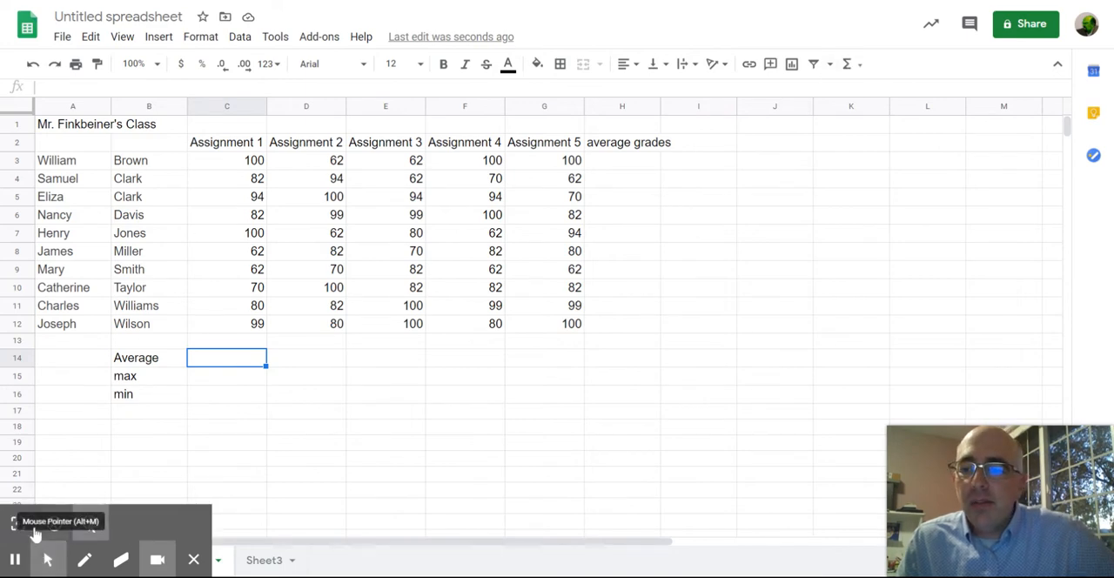
pyautogui.click(17, 523)
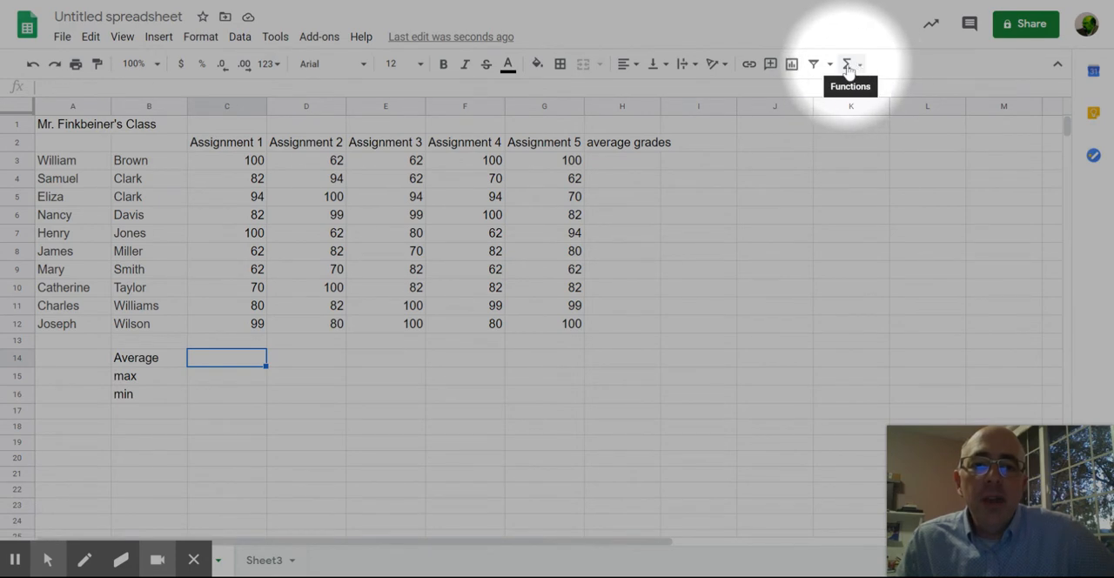
# Step: Insert an AVERAGE function in C14 over the Assignment 1 scores, C3:C12
pyautogui.click(850, 66)
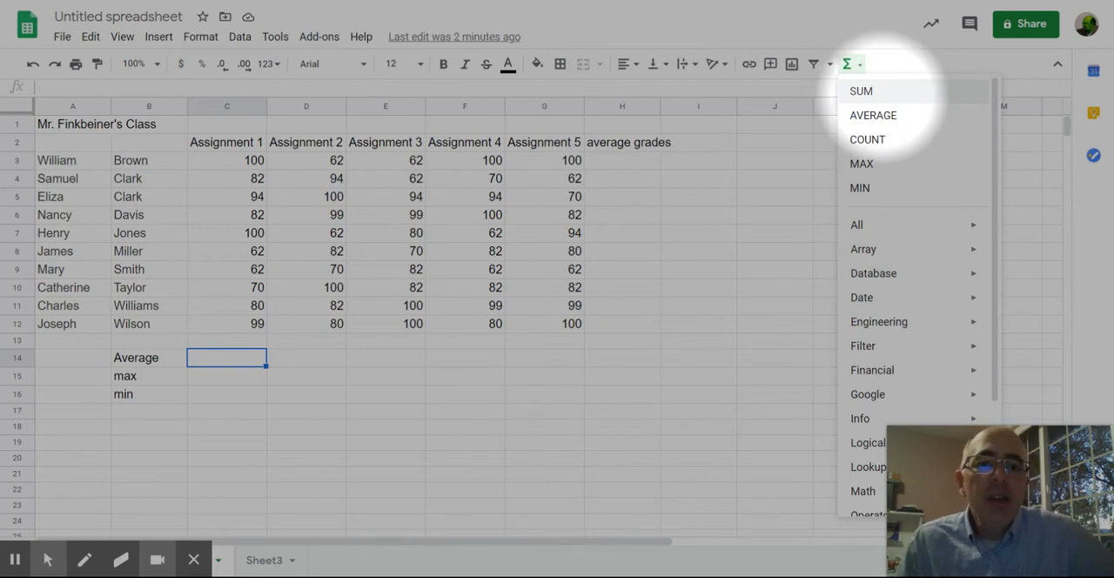
pyautogui.click(873, 115)
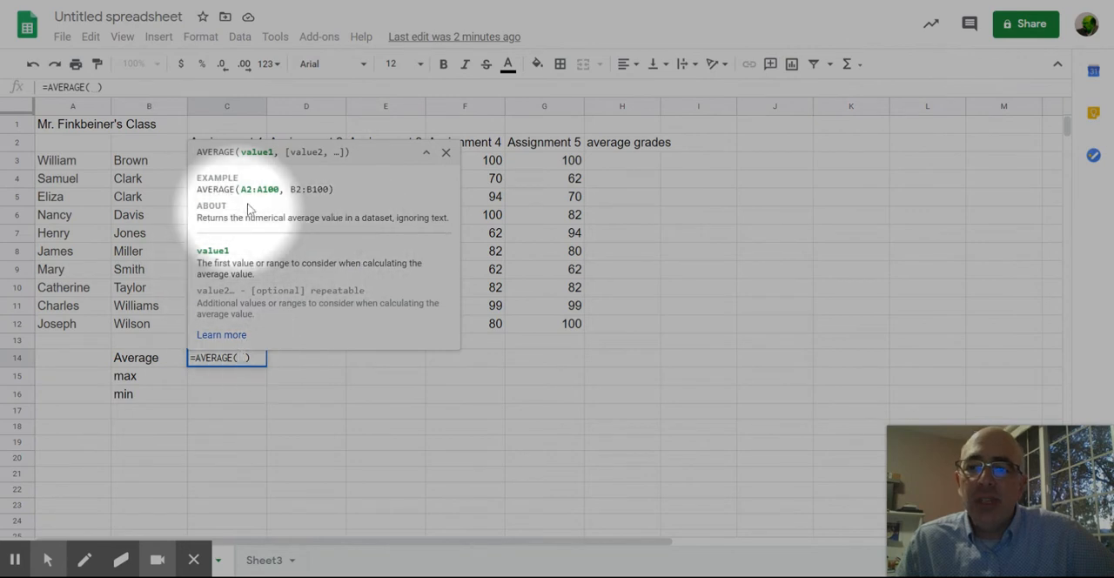
pyautogui.click(427, 155)
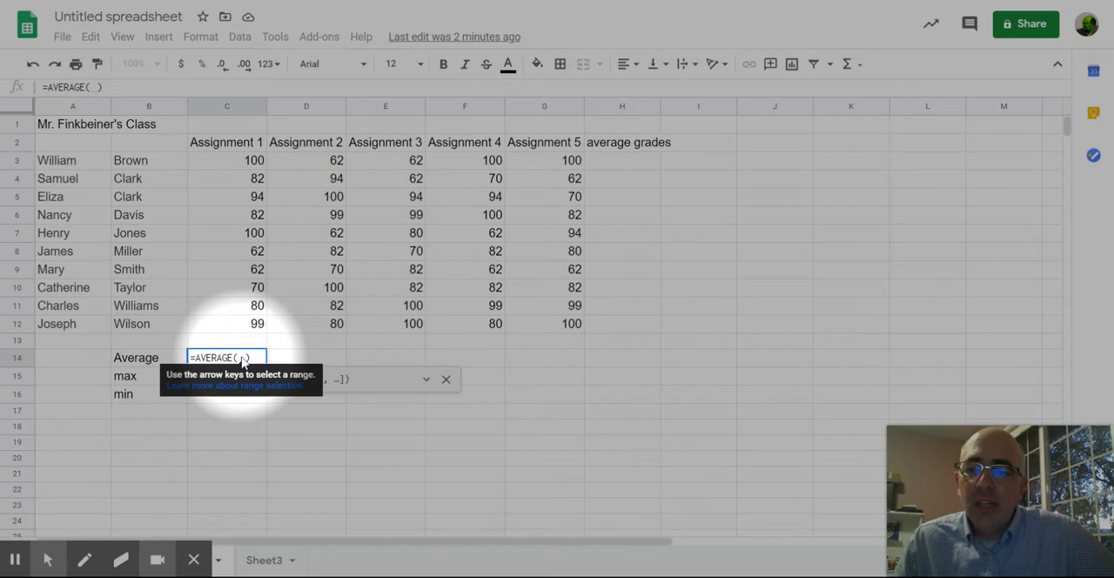
pyautogui.moveTo(248, 160); pyautogui.dragTo(259, 325)
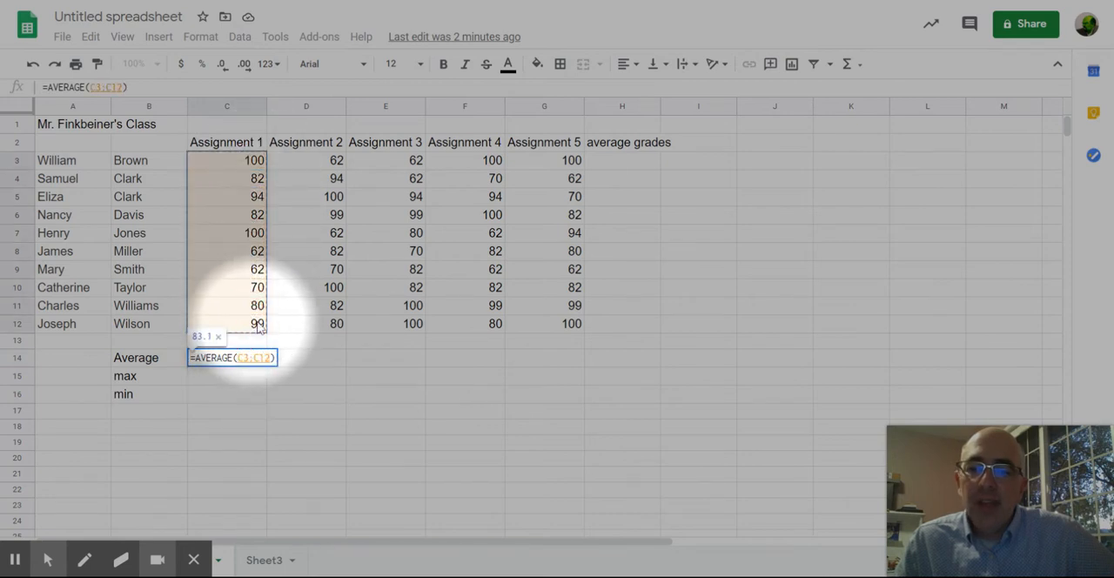
pyautogui.press('Return')
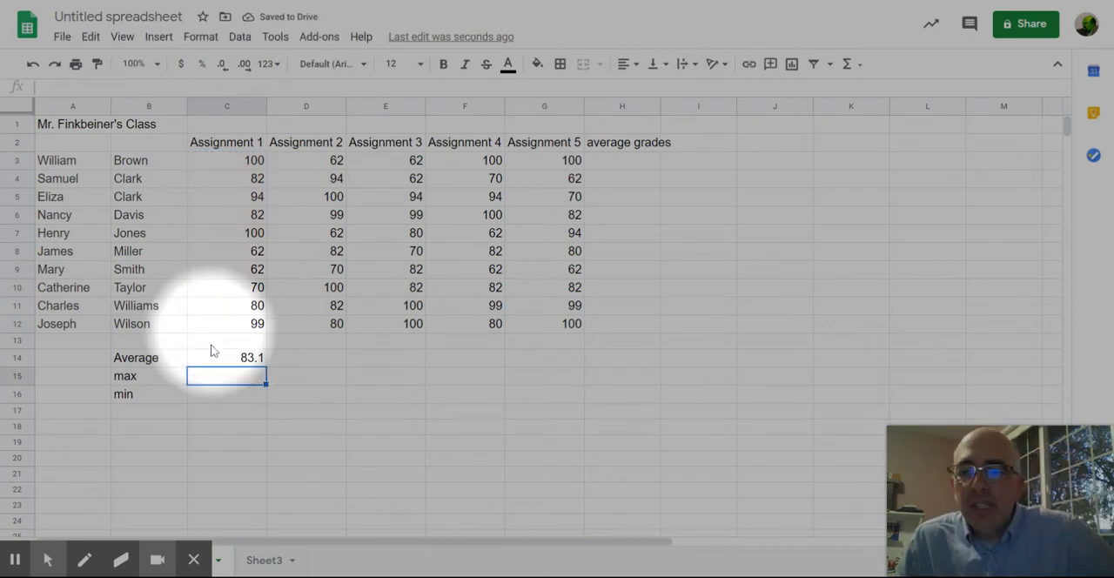
# Step: Insert a MAX function in C15 over the Assignment 1 scores, C3:C12
pyautogui.click(233, 363)
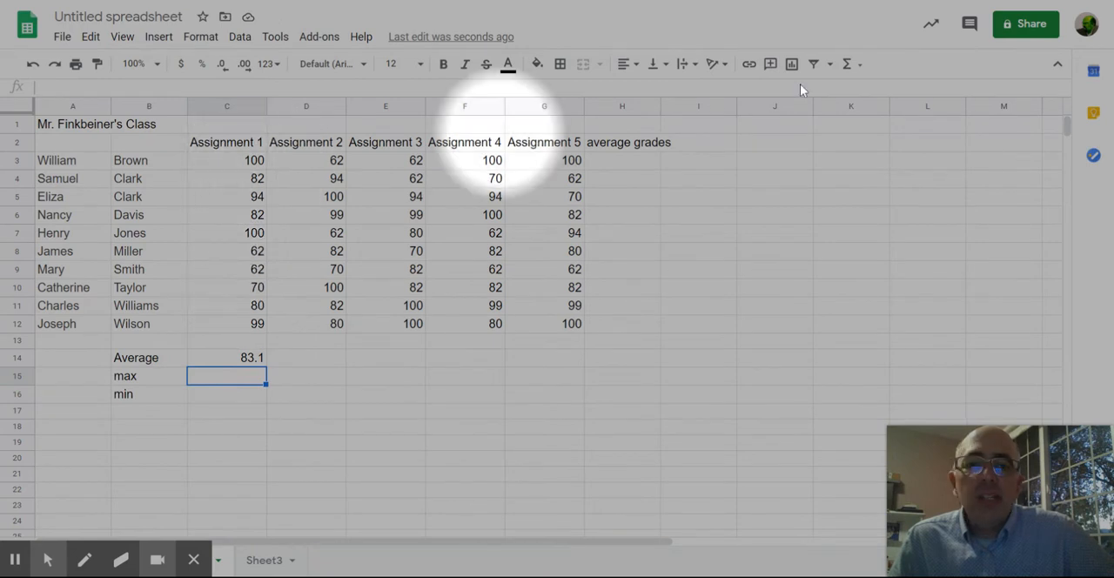
pyautogui.click(861, 65)
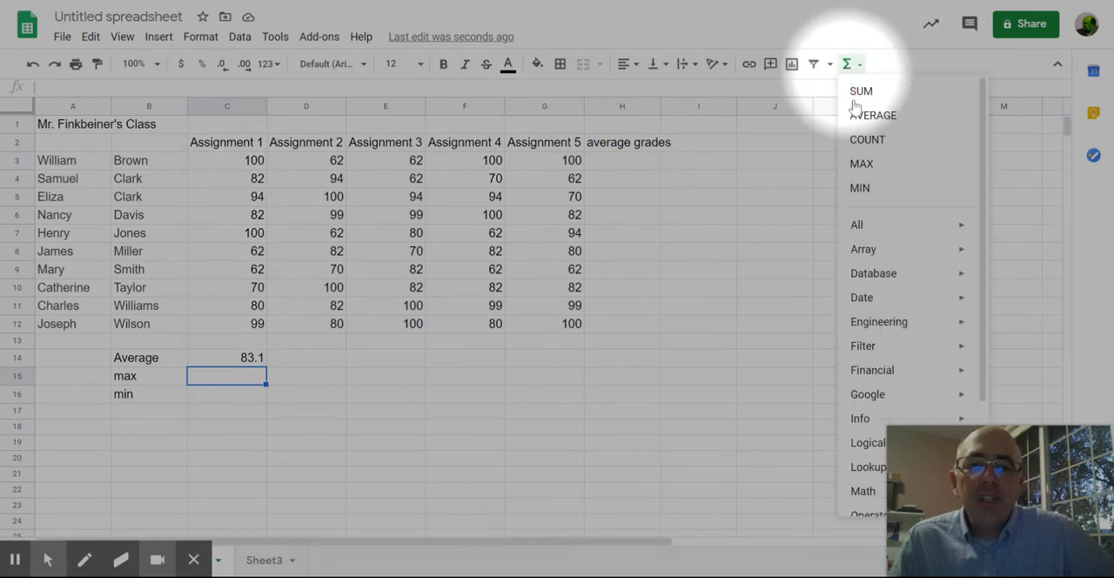
pyautogui.click(863, 163)
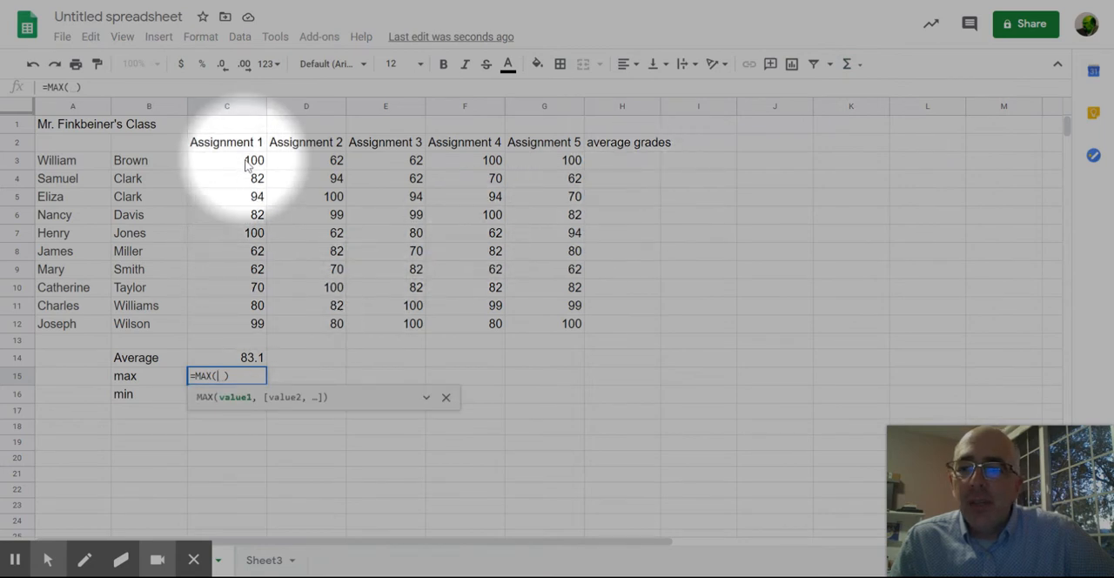
pyautogui.moveTo(248, 162); pyautogui.dragTo(245, 329)
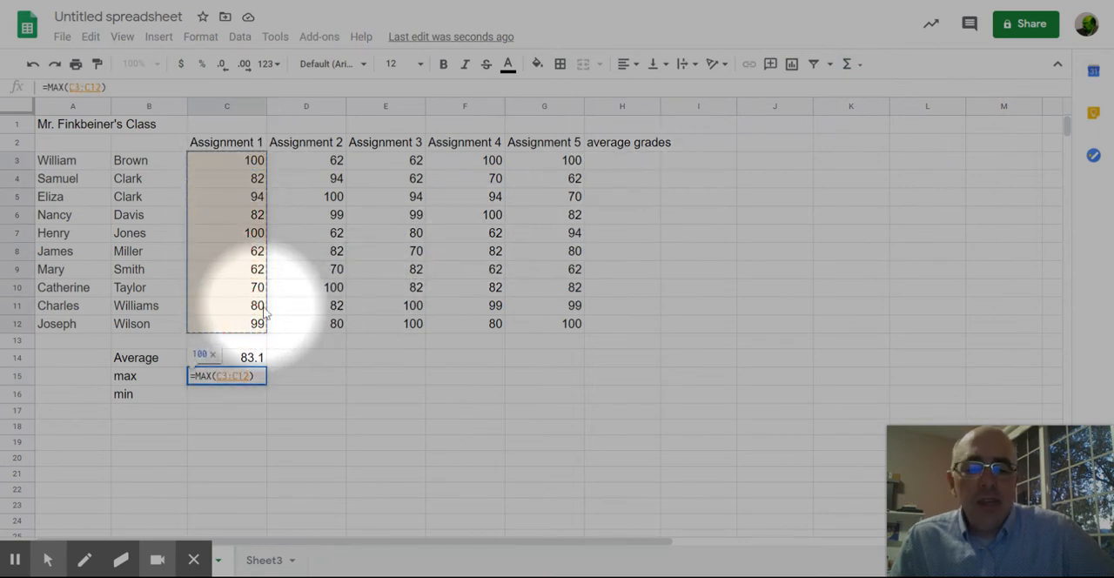
pyautogui.press('Return')
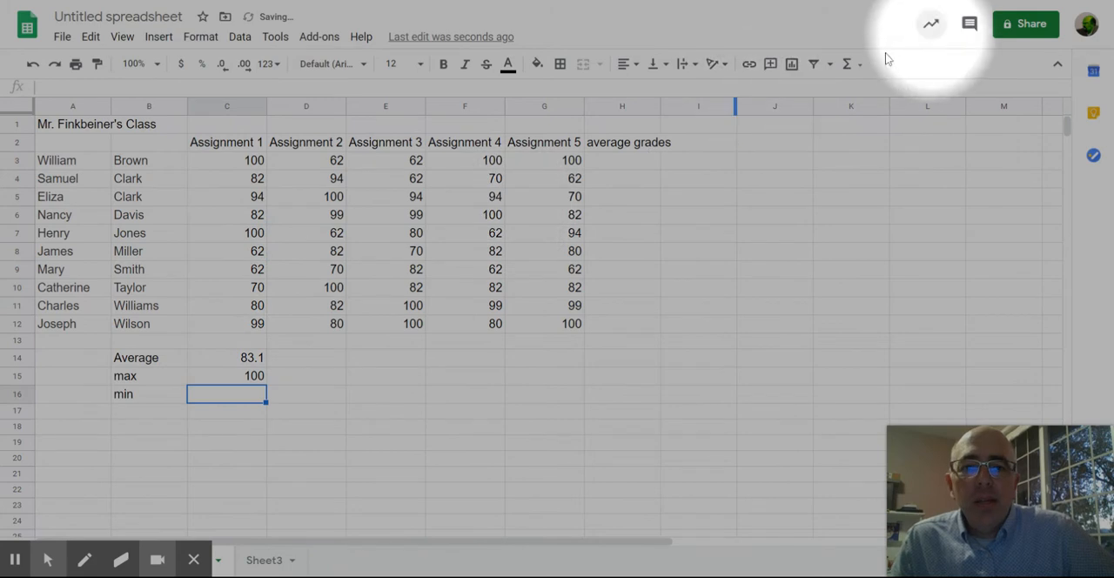
# Step: Insert a MIN function in C16 over the Assignment 1 scores, C3:C12
pyautogui.click(858, 66)
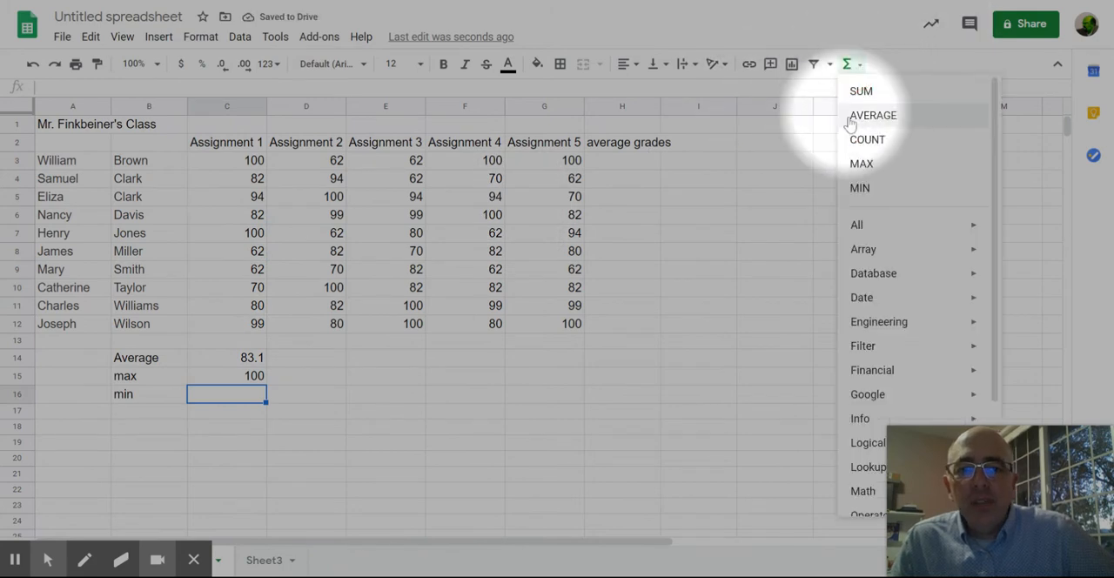
pyautogui.click(859, 188)
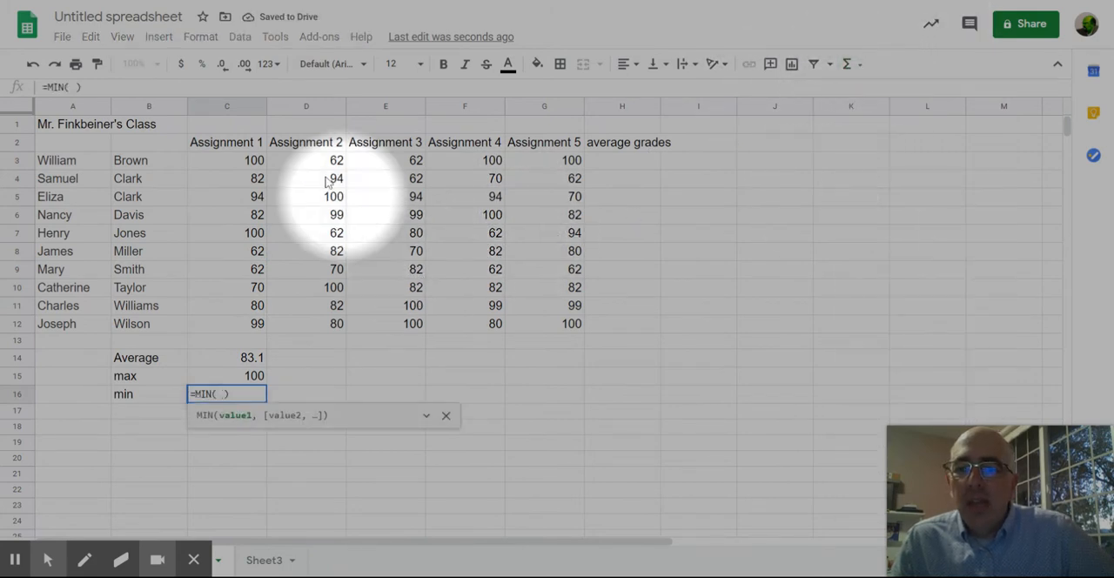
pyautogui.moveTo(244, 164); pyautogui.dragTo(246, 325)
pyautogui.press('Return')
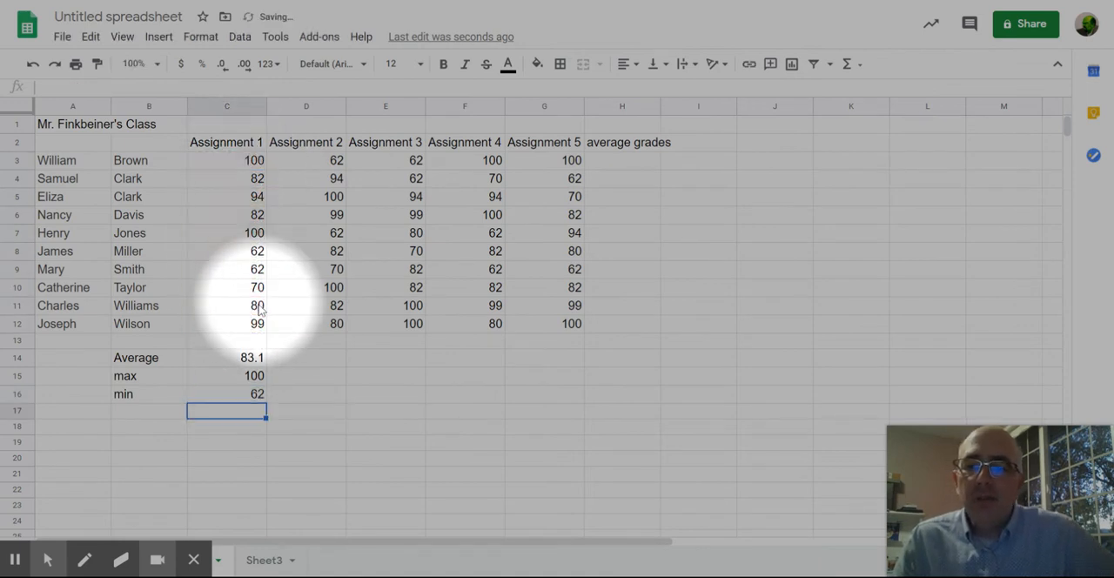
pyautogui.click(845, 66)
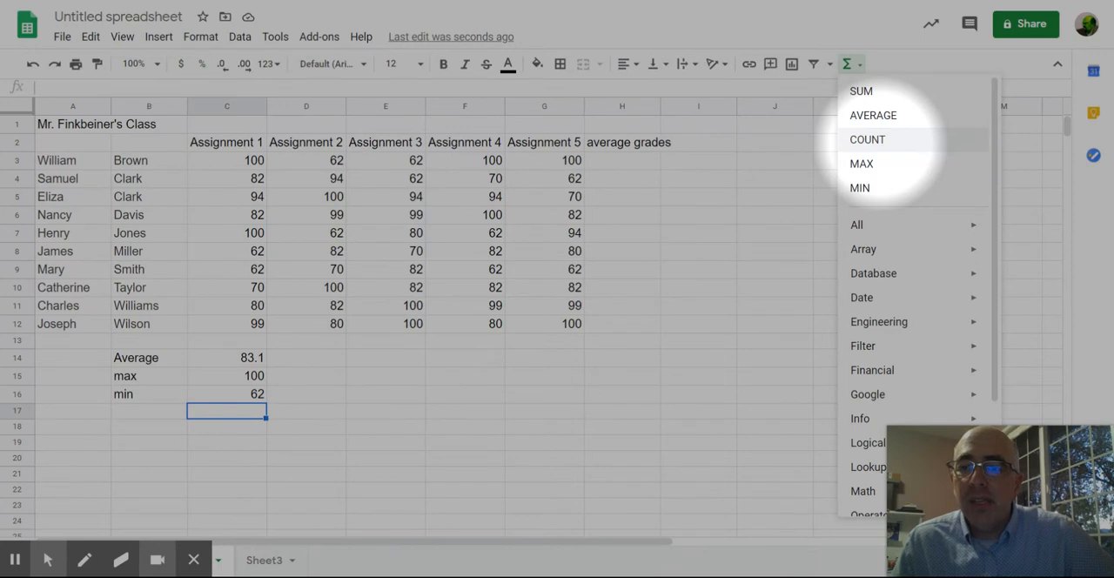
pyautogui.click(352, 364)
pyautogui.moveTo(256, 360); pyautogui.dragTo(266, 403)
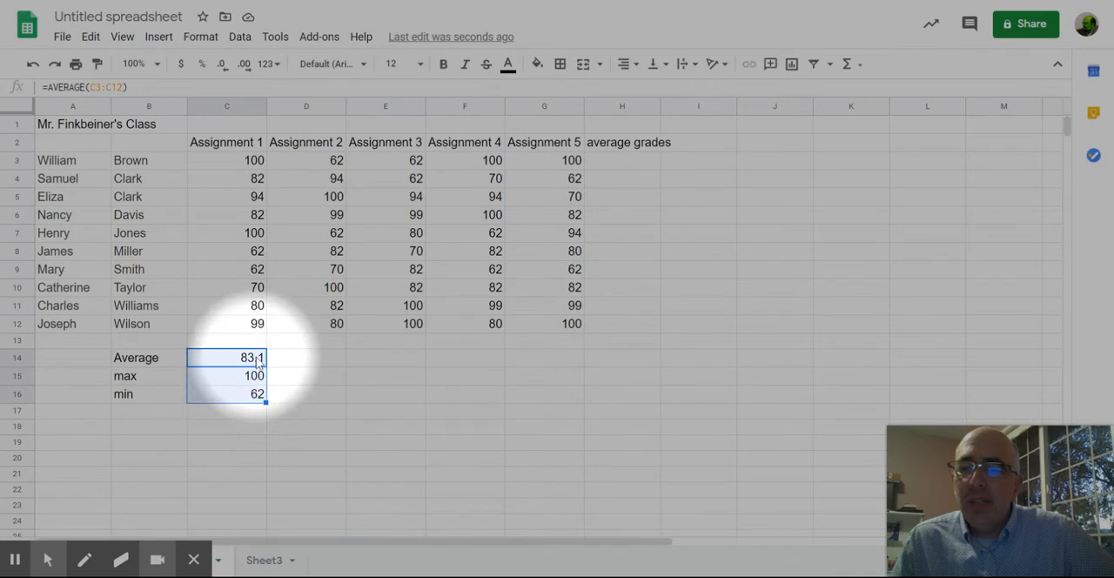
# Step: Try copying the average formula from C14 into D14 and E14, and undo both pastes
pyautogui.click(256, 362)
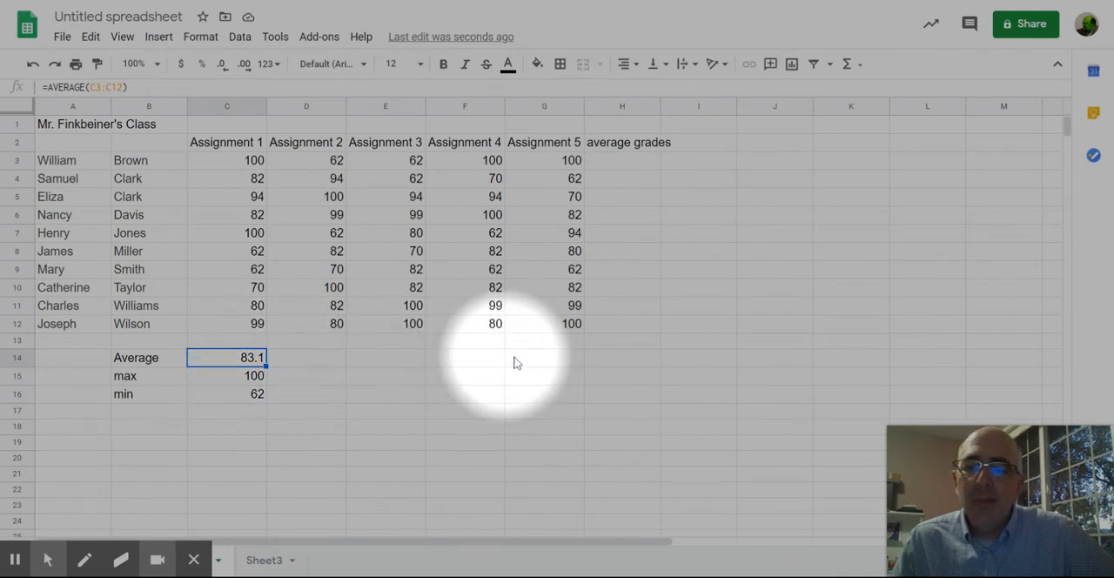
pyautogui.click(299, 366)
pyautogui.write('83.1')
pyautogui.click(374, 364)
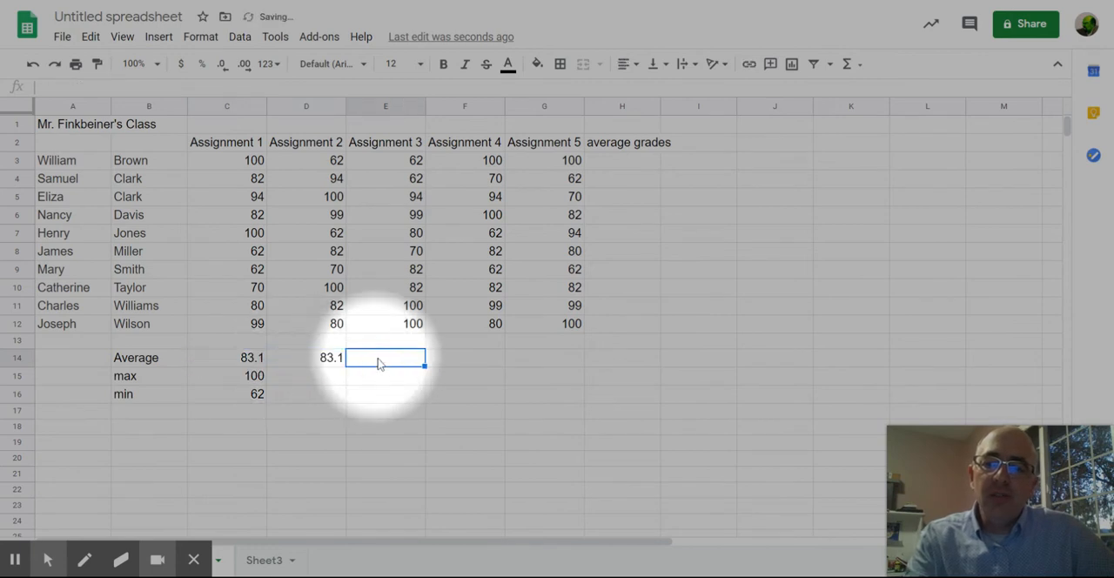
pyautogui.hotkey('ctrl', 'v')
pyautogui.hotkey('ctrl', 'z')
pyautogui.hotkey('ctrl', 'z')
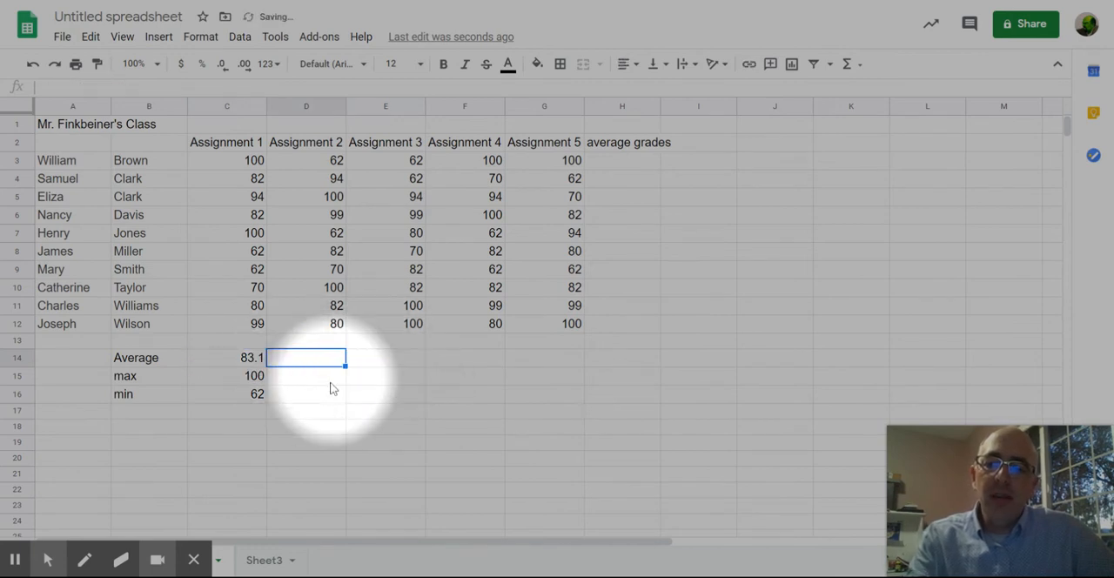
# Step: Fill the average and max formulas from C14 and C15 across to the Assignment 5 column, G
pyautogui.click(249, 369)
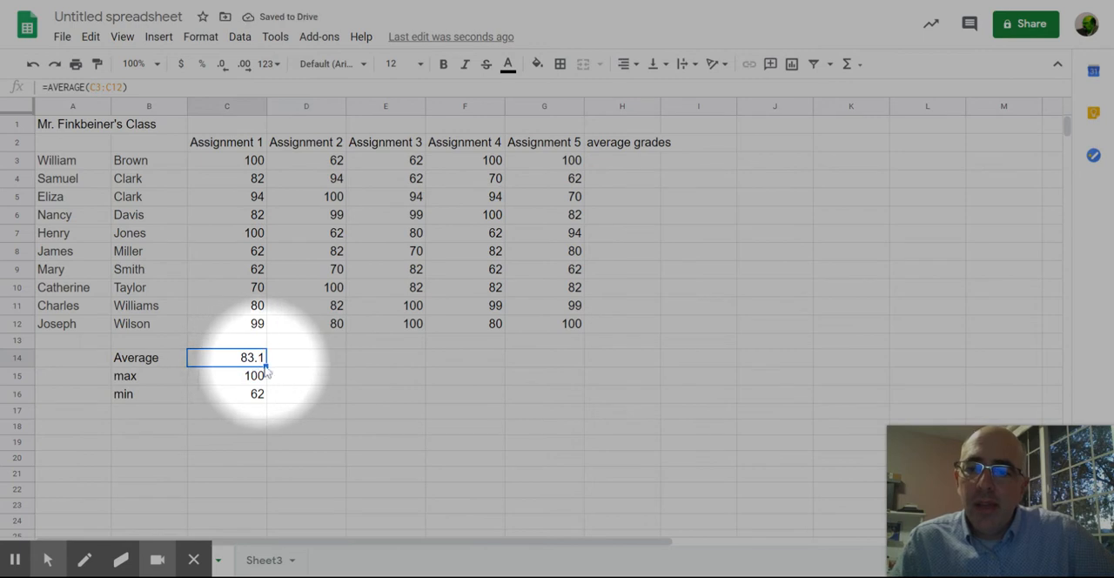
pyautogui.moveTo(265, 366); pyautogui.dragTo(531, 369)
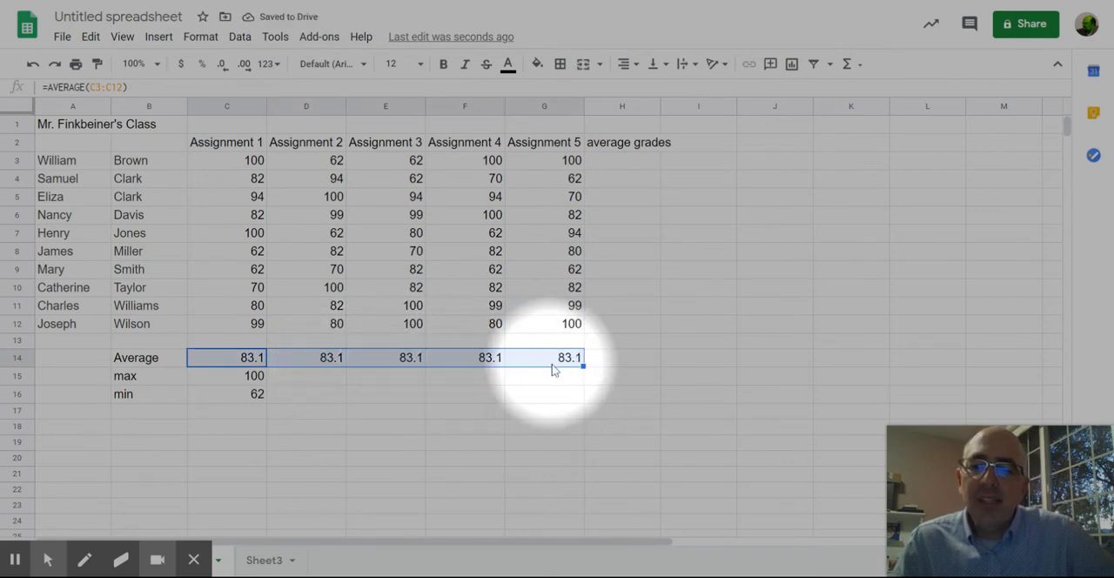
pyautogui.click(244, 383)
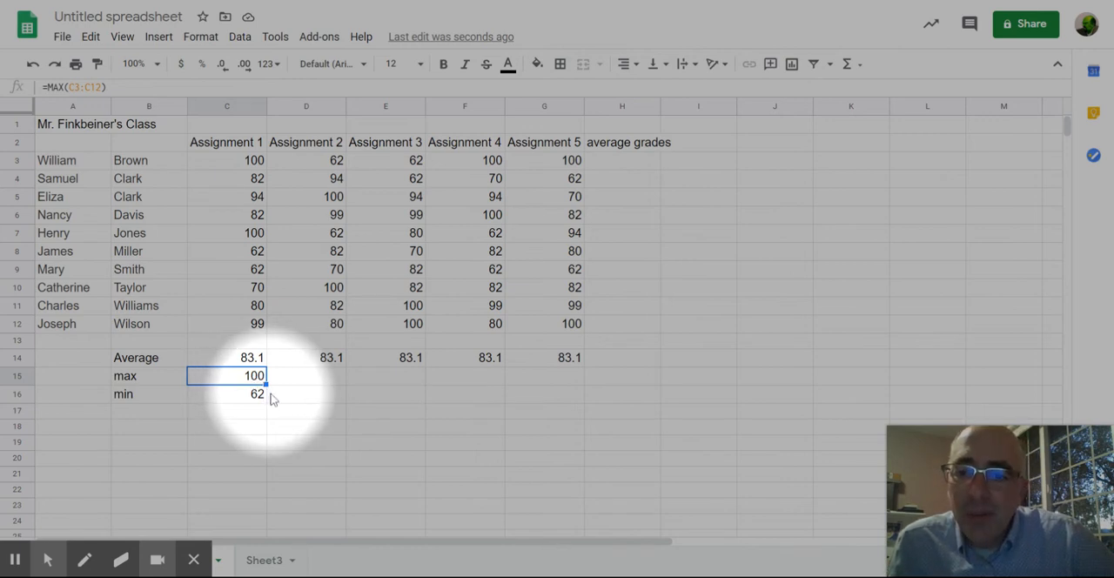
pyautogui.moveTo(266, 384); pyautogui.dragTo(535, 384)
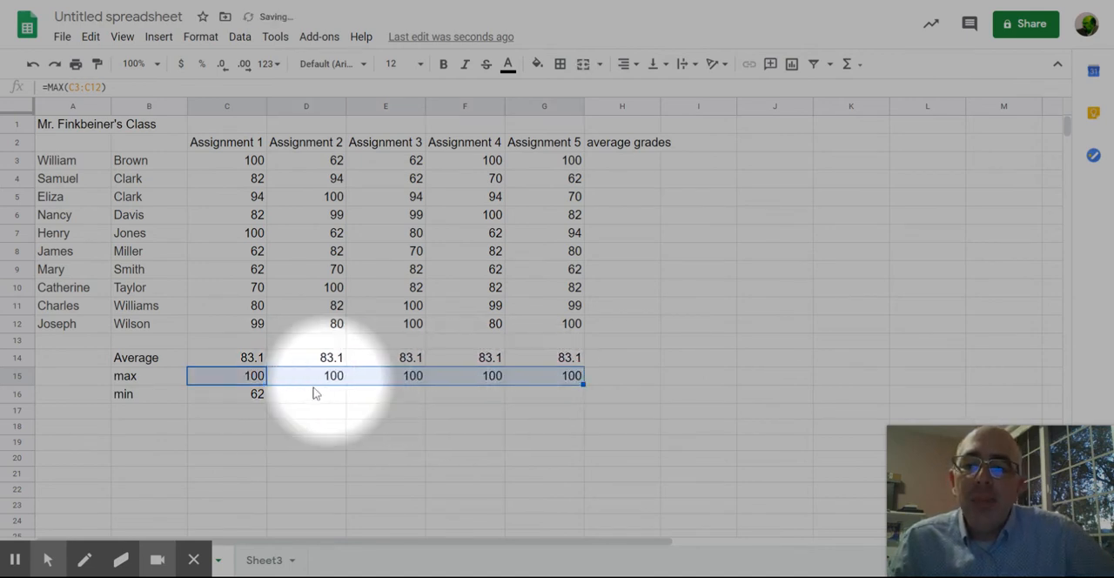
pyautogui.click(261, 398)
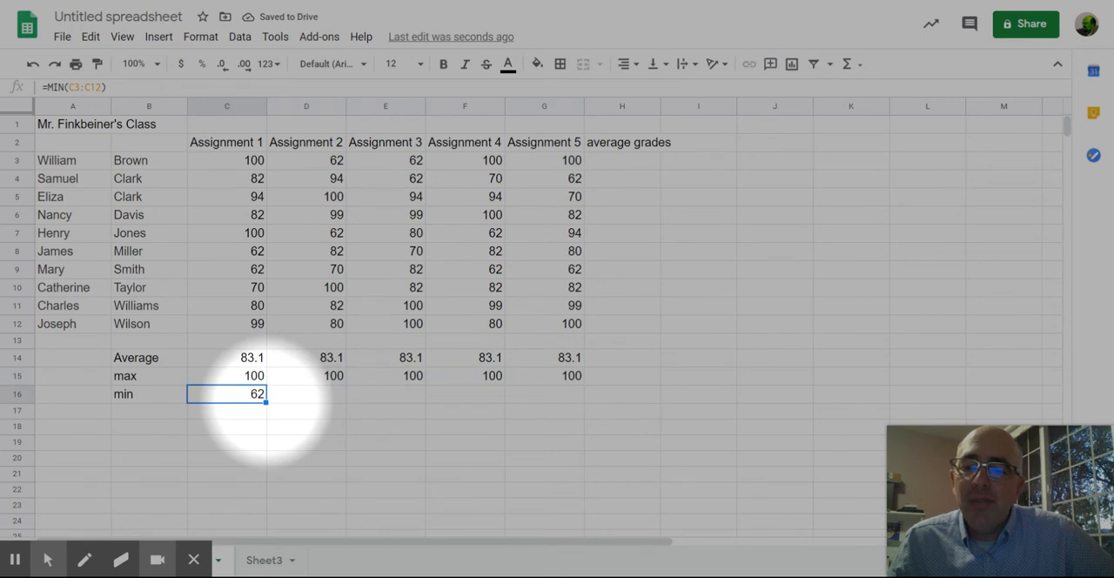
pyautogui.moveTo(267, 402); pyautogui.dragTo(262, 506)
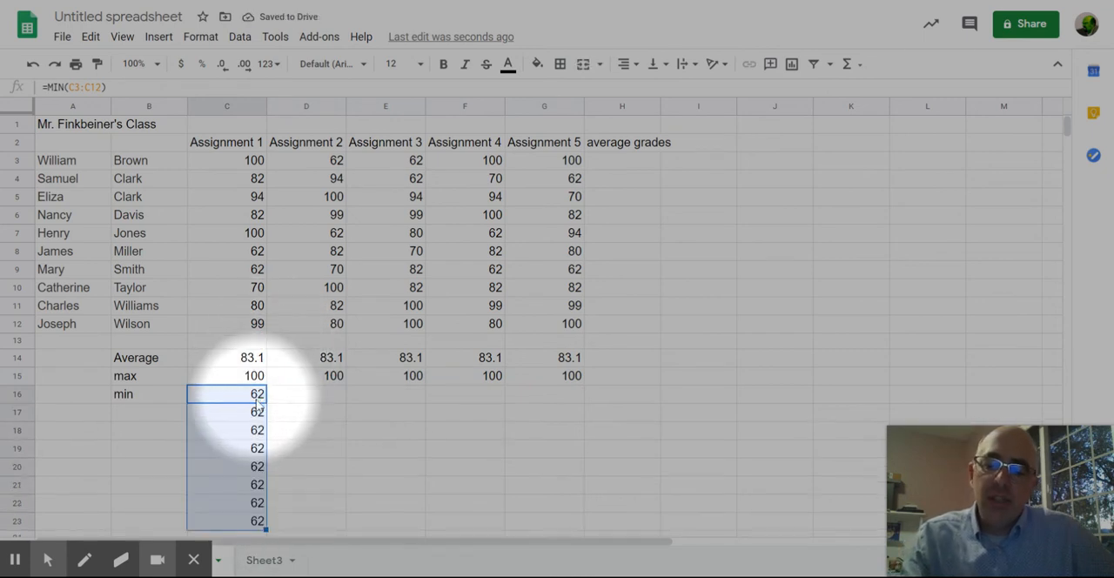
pyautogui.hotkey('ctrl', 'z')
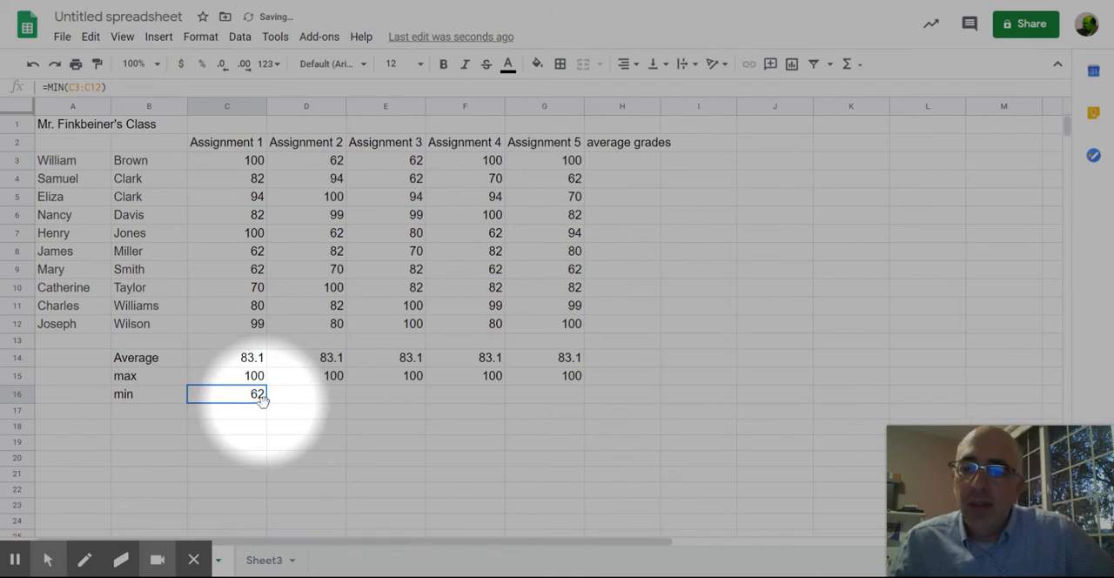
pyautogui.moveTo(261, 402); pyautogui.dragTo(562, 397)
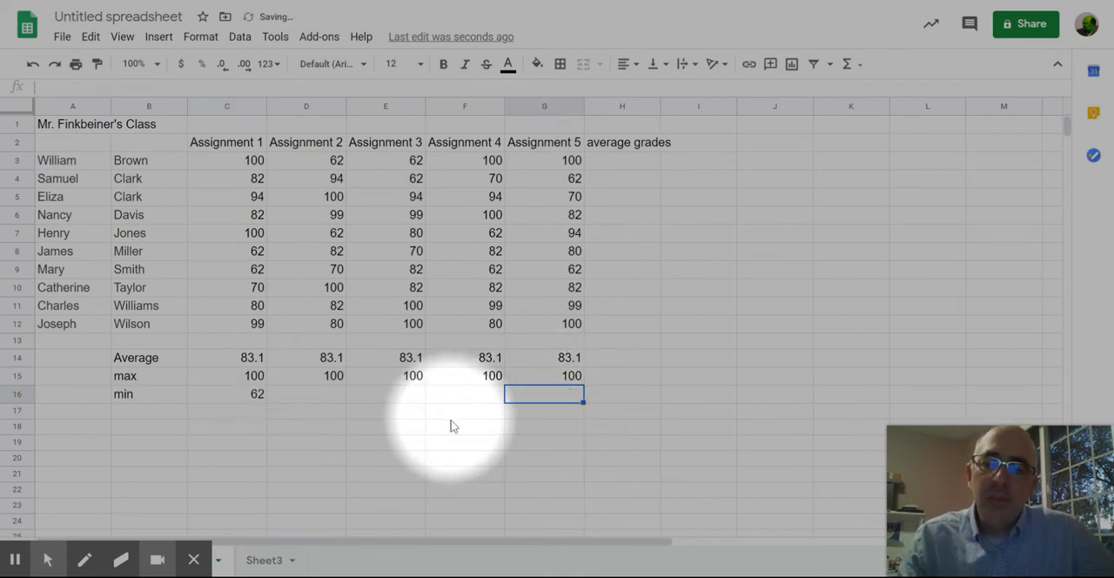
# Step: Fill the min formula from C16 across to G16 for the remaining assignments
pyautogui.click(252, 399)
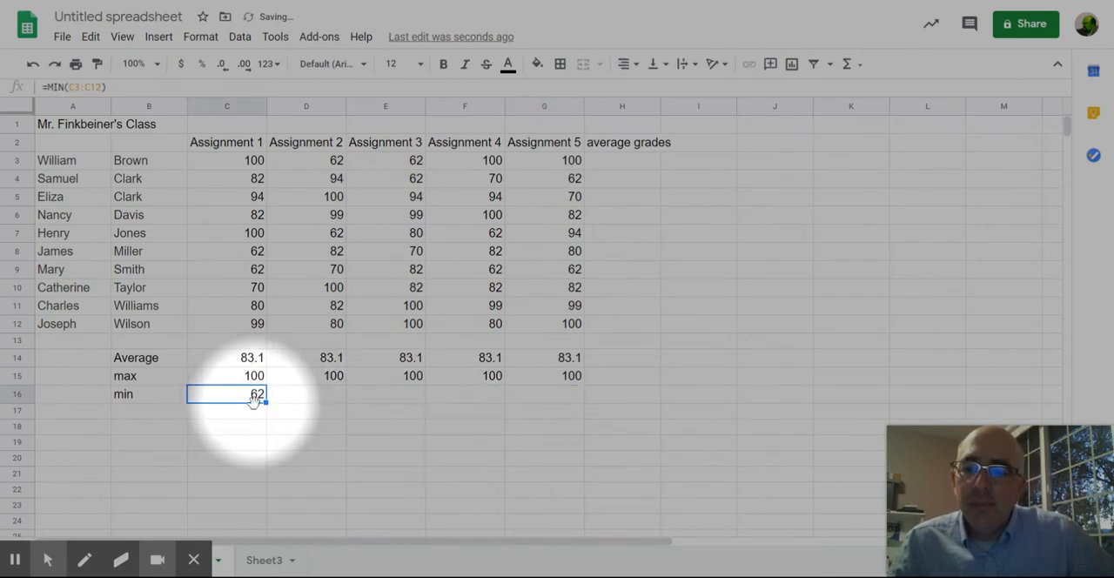
pyautogui.moveTo(265, 401); pyautogui.dragTo(540, 402)
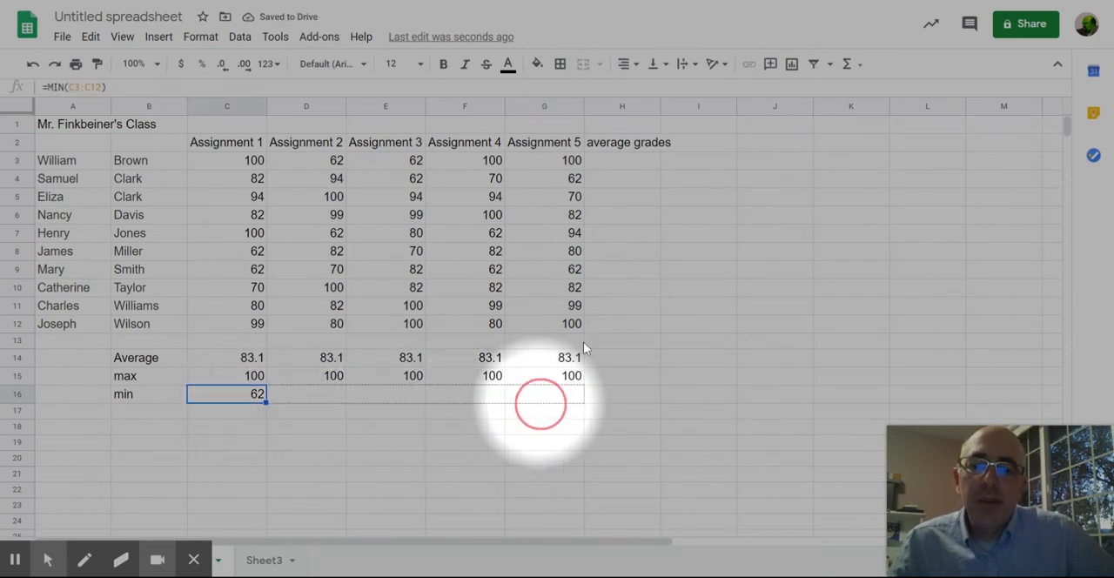
pyautogui.moveTo(585, 348); pyautogui.dragTo(583, 353)
# Step: Average each student's five assignment scores in H3:H12 using =AVERAGE(C3:G3) down the column, and check the formulas in H3 and H12
pyautogui.click(612, 170)
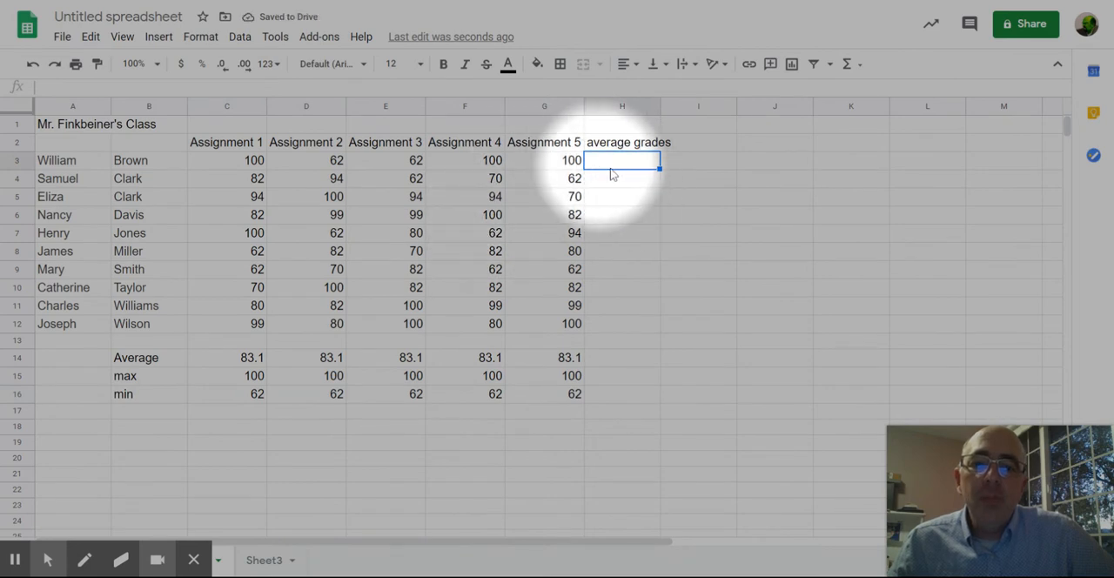
pyautogui.click(15, 560)
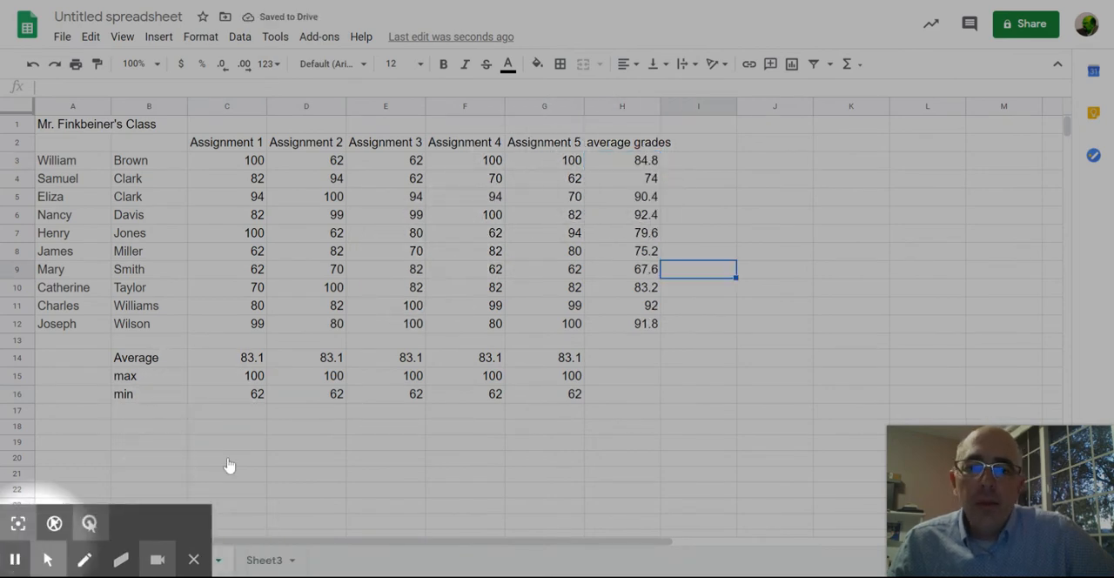
pyautogui.click(641, 162)
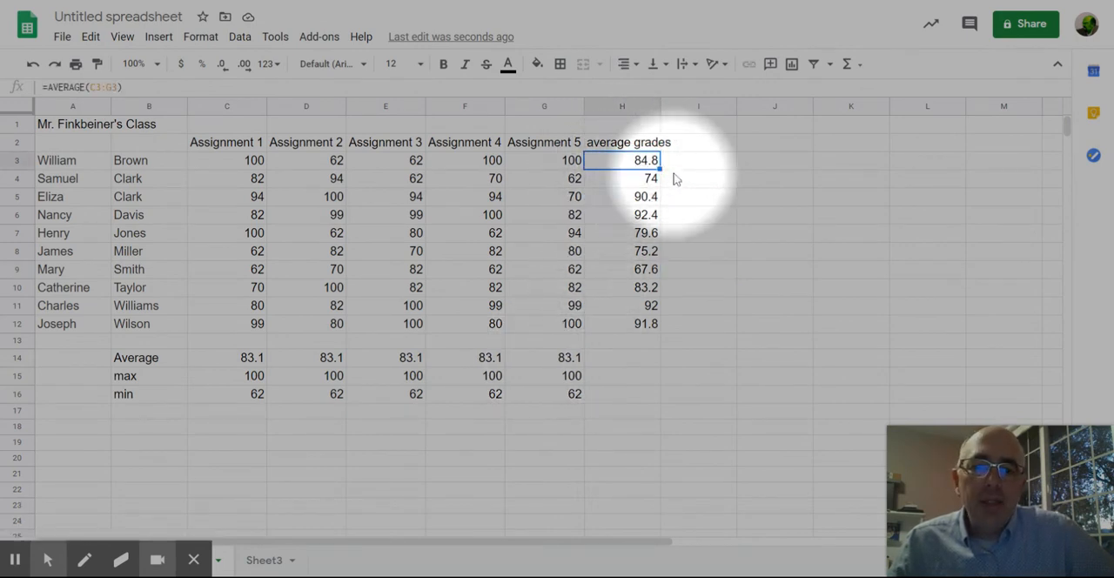
pyautogui.click(646, 328)
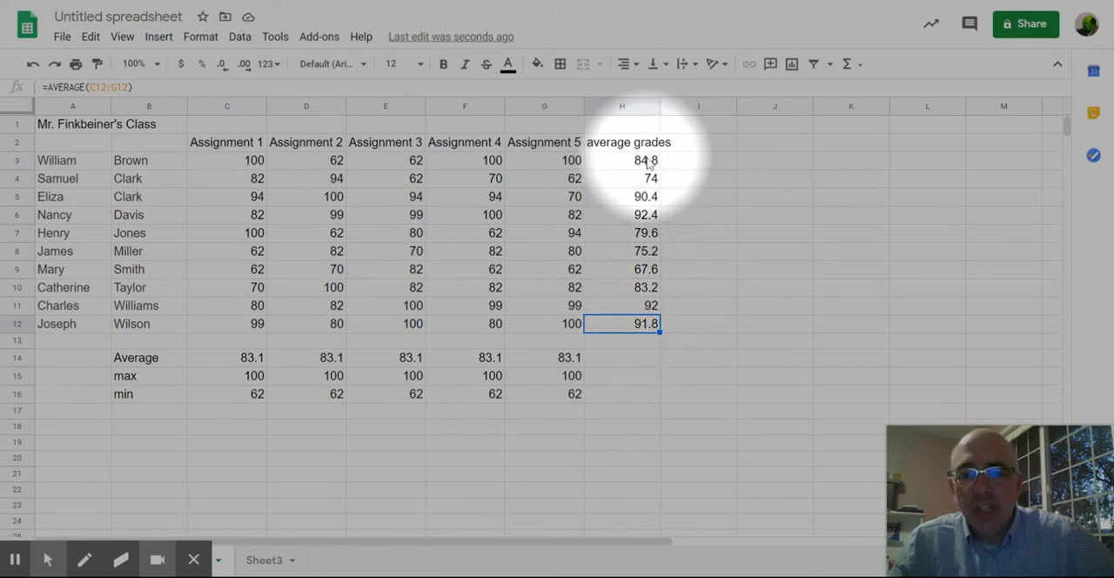
# Step: Try charting only the average grades in H3:H12 as a column chart, and delete that chart
pyautogui.moveTo(649, 168); pyautogui.dragTo(639, 327)
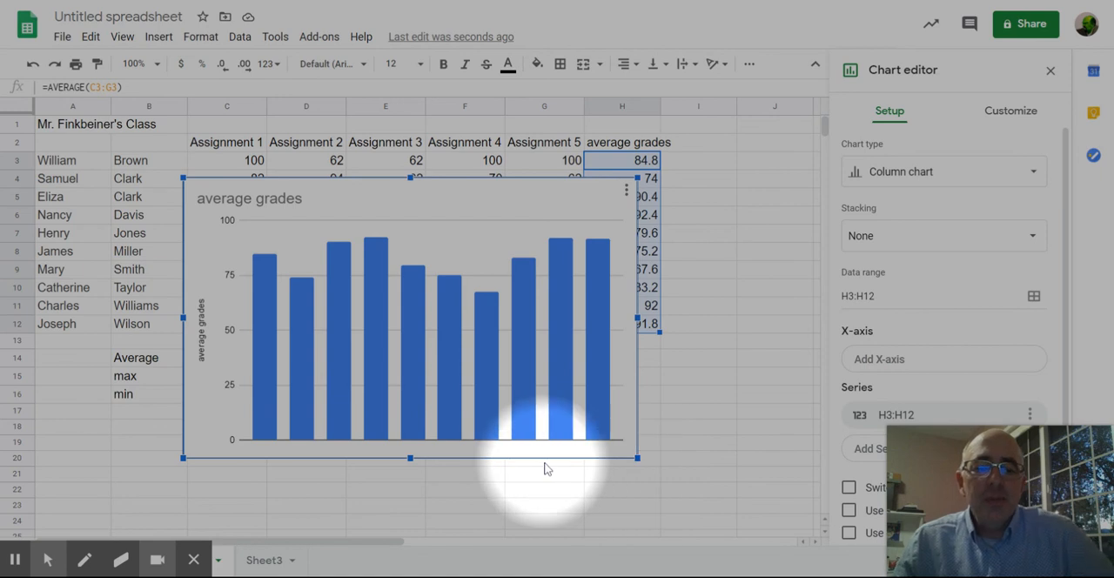
pyautogui.press('Delete')
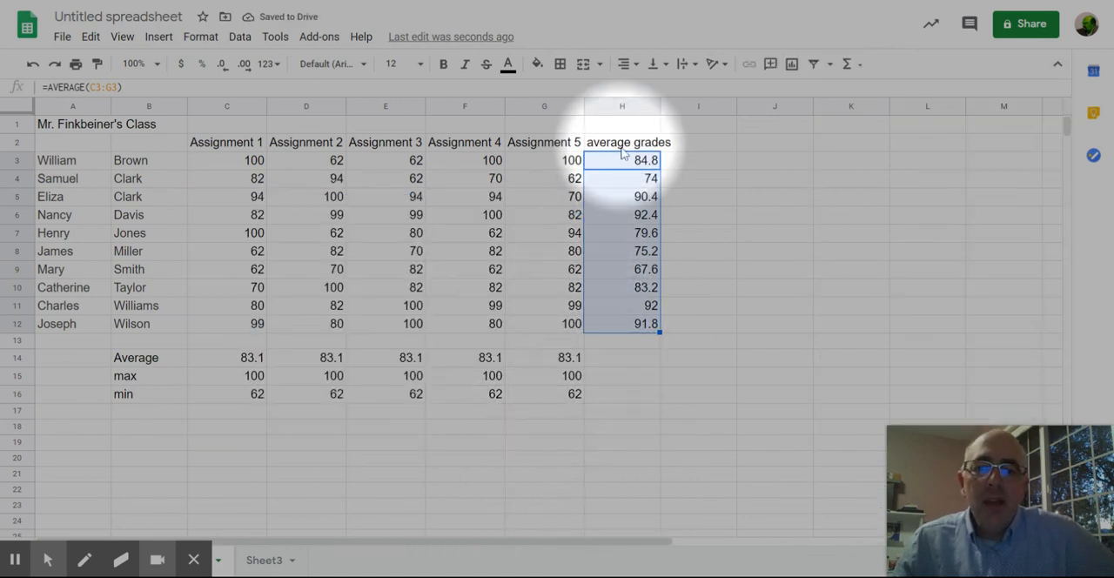
# Step: Insert a column chart from the student first names in A3:A12 and the average grades with their header, H2:H12
pyautogui.moveTo(623, 146); pyautogui.dragTo(630, 325)
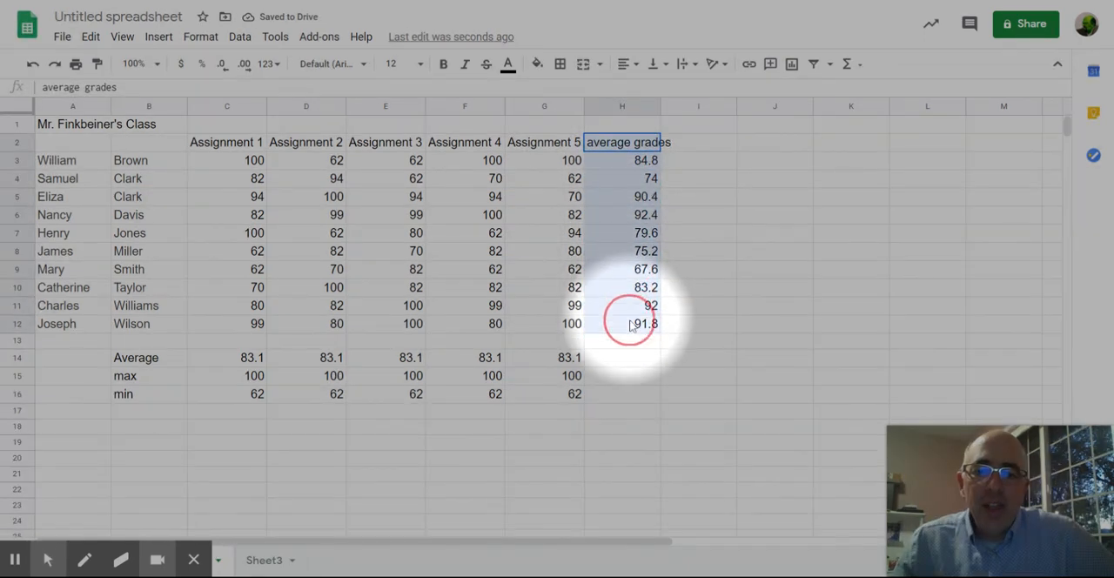
pyautogui.keyDown('shift'); pyautogui.moveTo(70, 162); pyautogui.dragTo(69, 250); pyautogui.keyUp('shift')
pyautogui.click(81, 163)
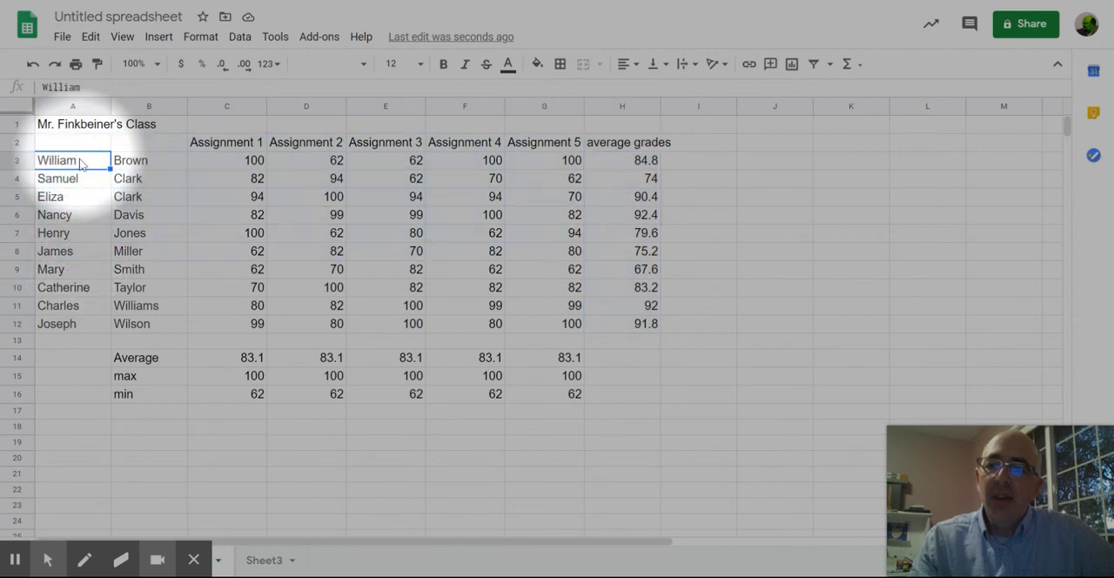
pyautogui.moveTo(76, 200); pyautogui.dragTo(73, 331)
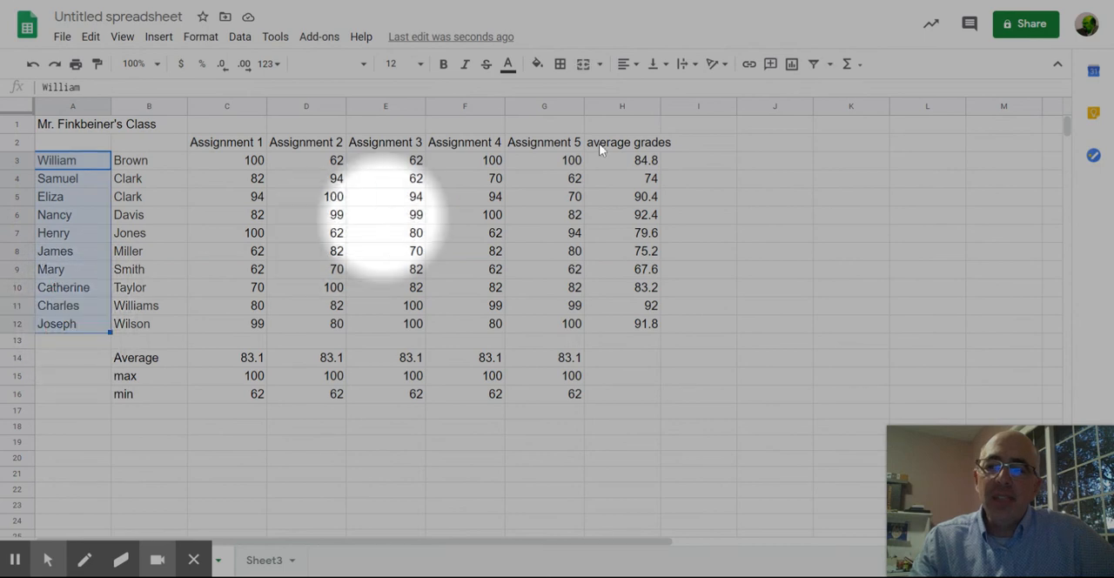
pyautogui.keyDown('ctrl'); pyautogui.moveTo(644, 140); pyautogui.dragTo(641, 326); pyautogui.keyUp('ctrl')
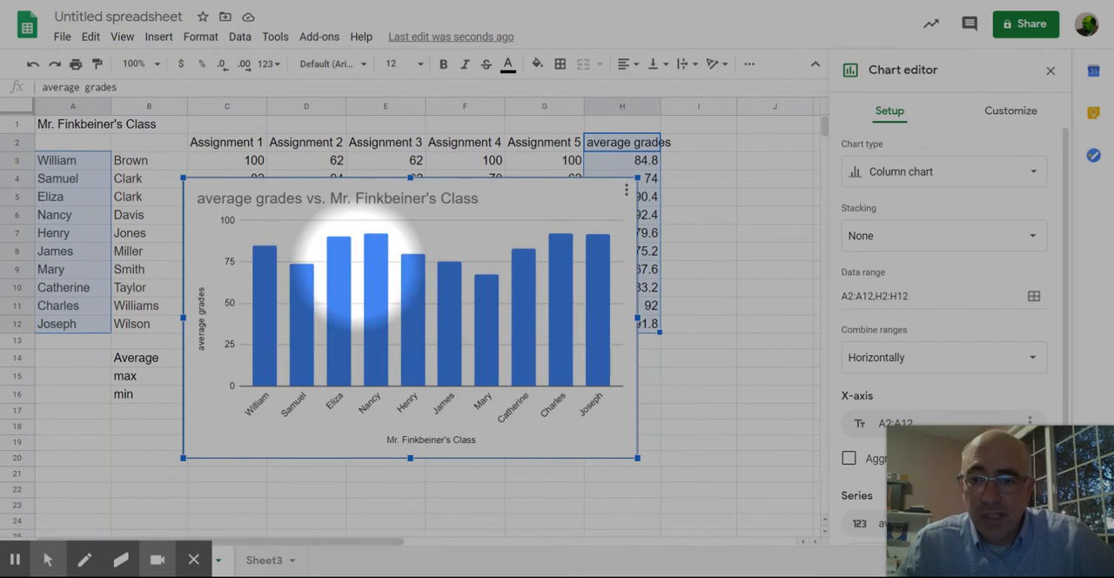
# Step: Move the average grades chart below the gradebook so it starts at row 18, and deselect it
pyautogui.rightClick(343, 271)
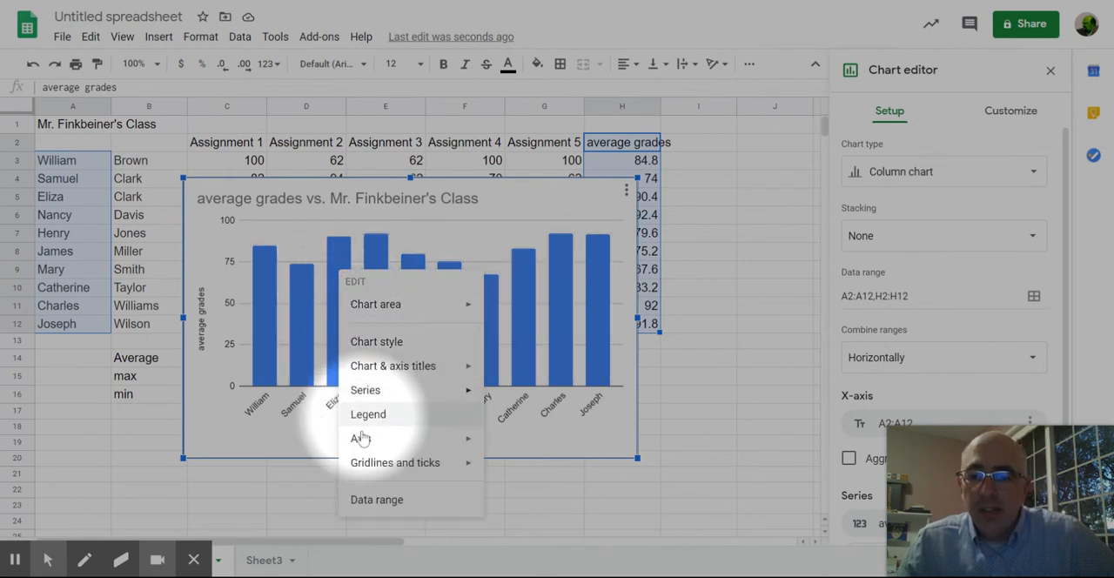
pyautogui.click(293, 450)
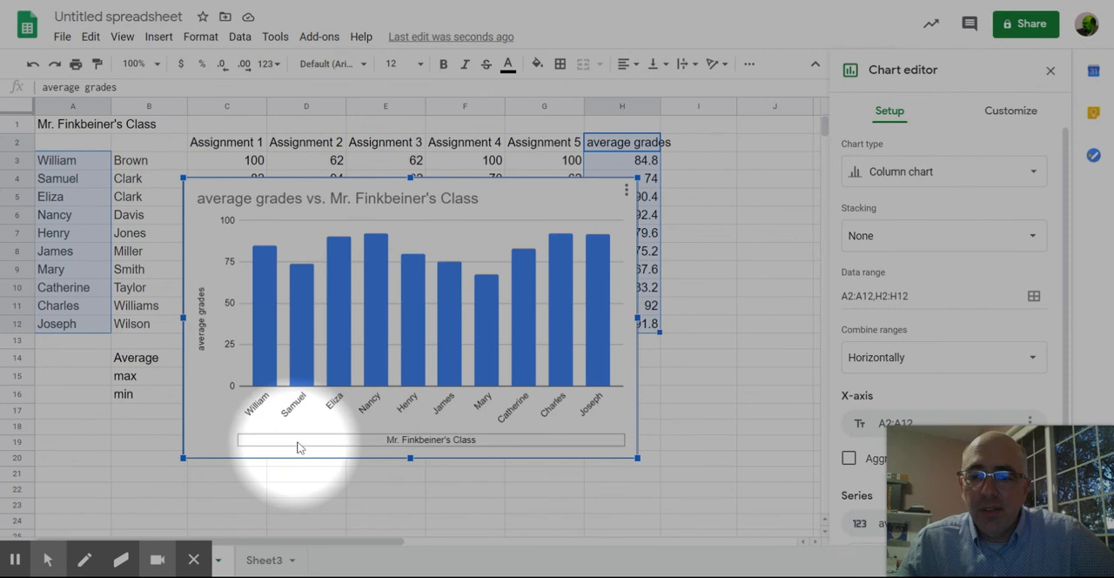
pyautogui.moveTo(498, 218); pyautogui.dragTo(505, 467)
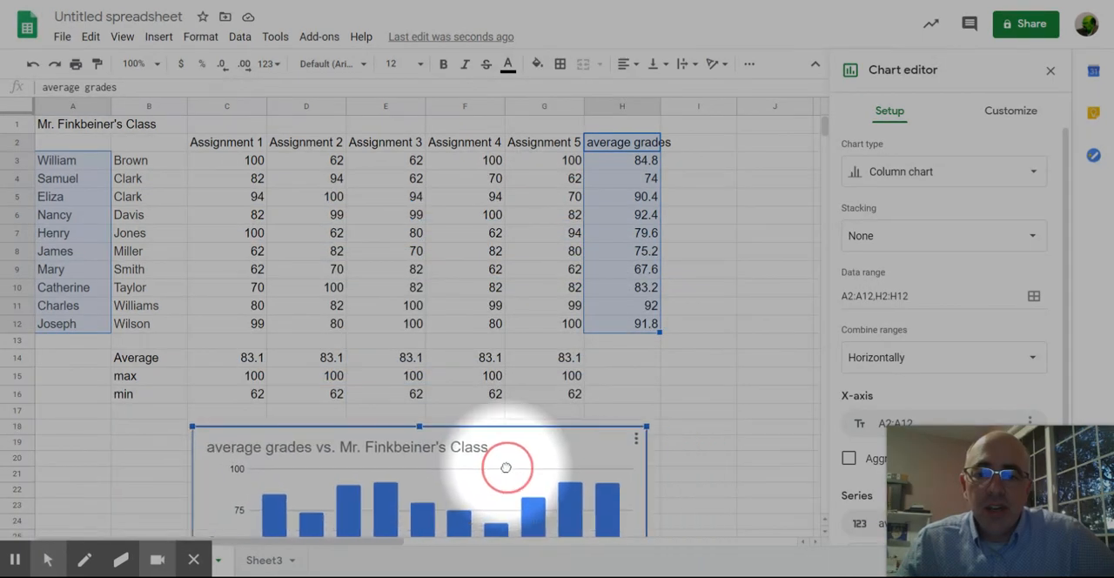
pyautogui.click(632, 385)
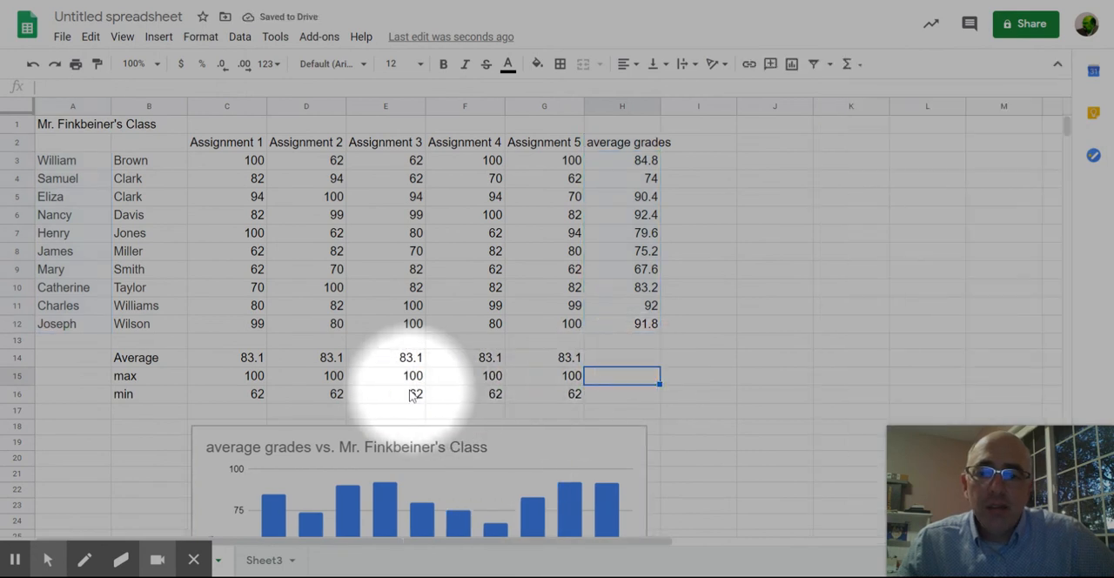